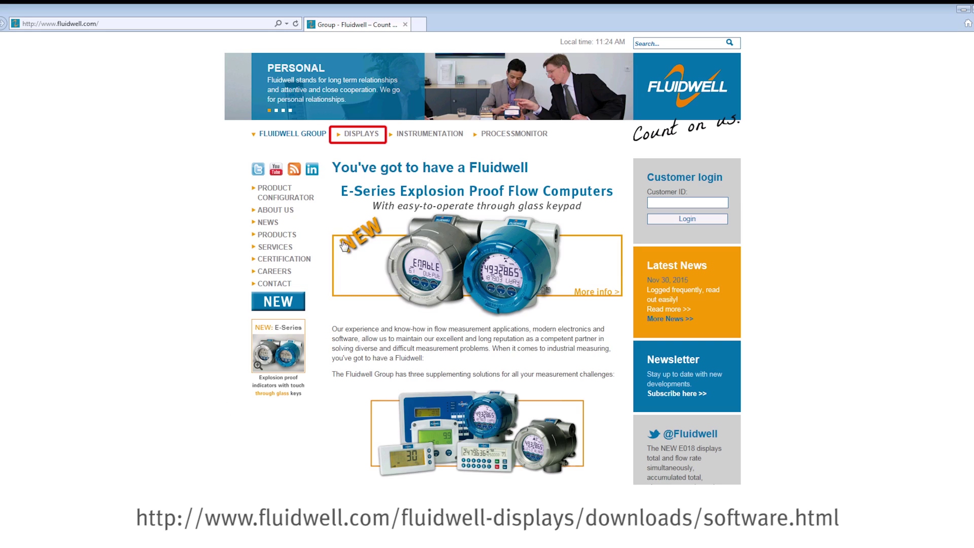
Go to Fluidwell's Displays > Downloads > Software page and open the RemoteConfigurationTool_1.2 Quickstart guide
{"action": "left_click", "coordinate": [362, 135]}
{"action": "left_click", "coordinate": [298, 259]}
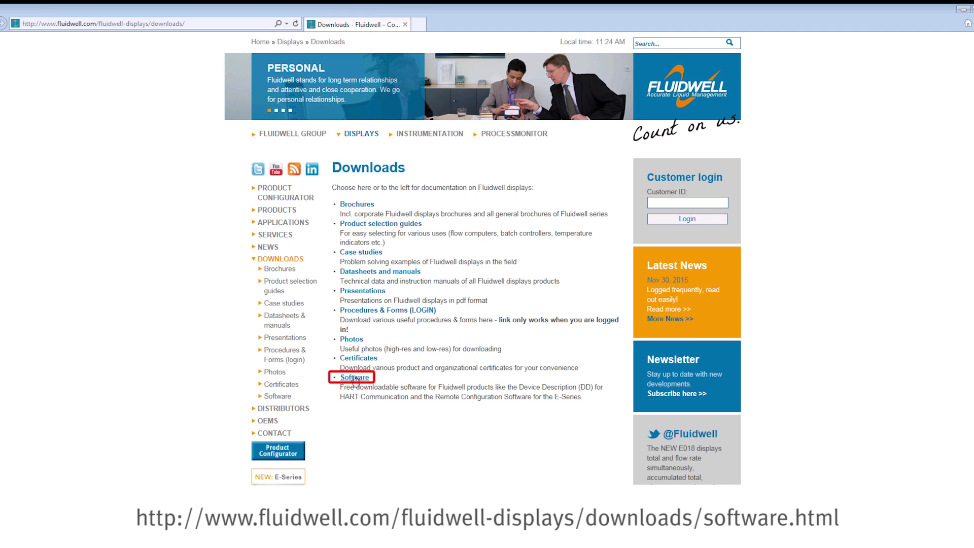
{"action": "left_click", "coordinate": [355, 378]}
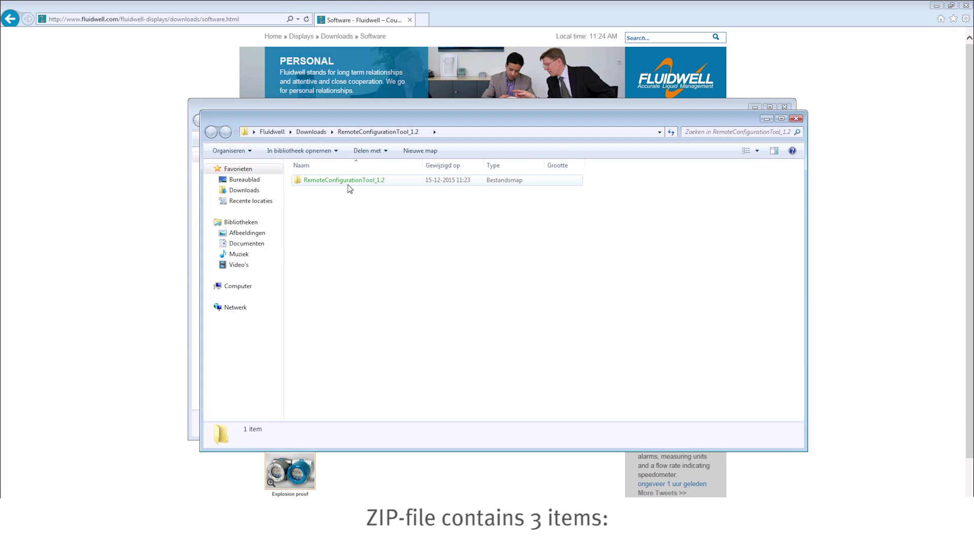
{"action": "double_click", "coordinate": [347, 183]}
{"action": "double_click", "coordinate": [317, 181]}
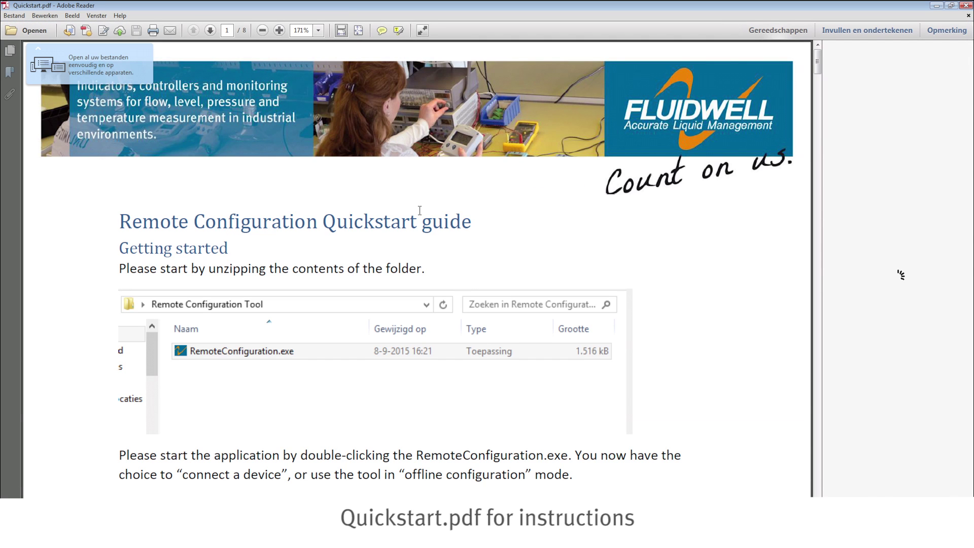
{"action": "scroll", "coordinate": [418, 209], "scroll_direction": "down", "scroll_amount": 5}
{"action": "scroll", "coordinate": [457, 191], "scroll_direction": "down", "scroll_amount": 1}
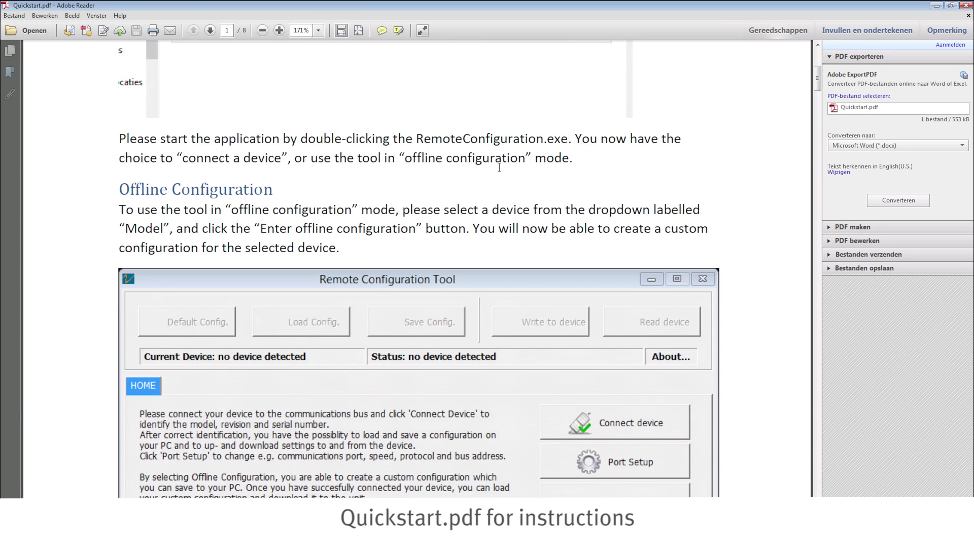
{"action": "scroll", "coordinate": [499, 166], "scroll_direction": "down", "scroll_amount": 3}
{"action": "scroll", "coordinate": [499, 166], "scroll_direction": "down", "scroll_amount": 1}
{"action": "scroll", "coordinate": [498, 168], "scroll_direction": "down", "scroll_amount": 2}
{"action": "scroll", "coordinate": [497, 169], "scroll_direction": "down", "scroll_amount": 1}
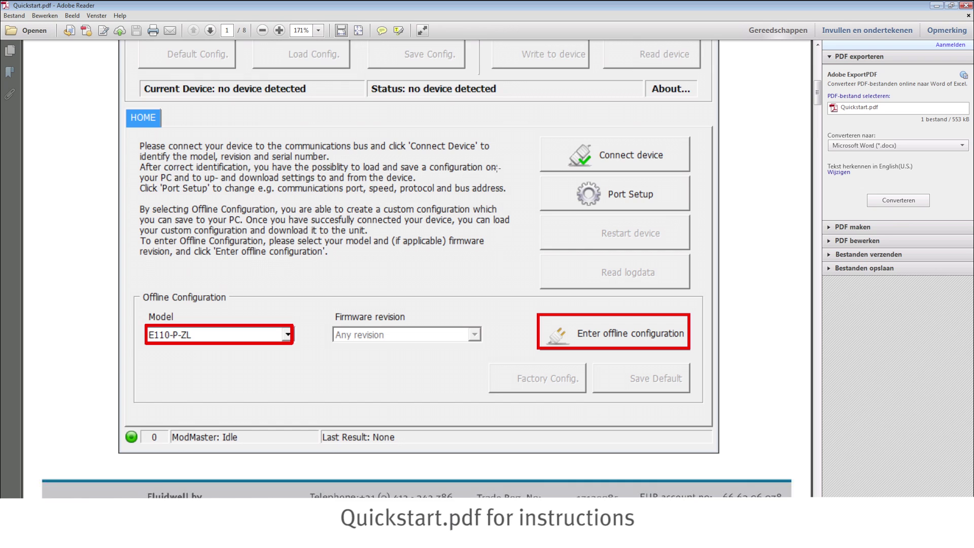
{"action": "scroll", "coordinate": [496, 171], "scroll_direction": "down", "scroll_amount": 1}
{"action": "scroll", "coordinate": [497, 171], "scroll_direction": "down", "scroll_amount": 3}
{"action": "scroll", "coordinate": [496, 171], "scroll_direction": "down", "scroll_amount": 1}
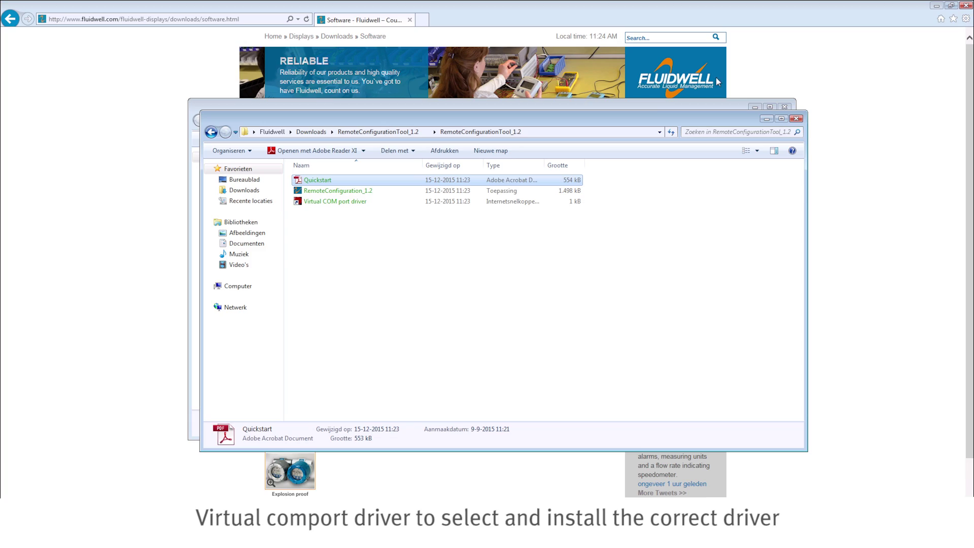
Open the FTDI Virtual COM Port Drivers page and get the Windows 2.12.10 setup executable
{"action": "double_click", "coordinate": [340, 201]}
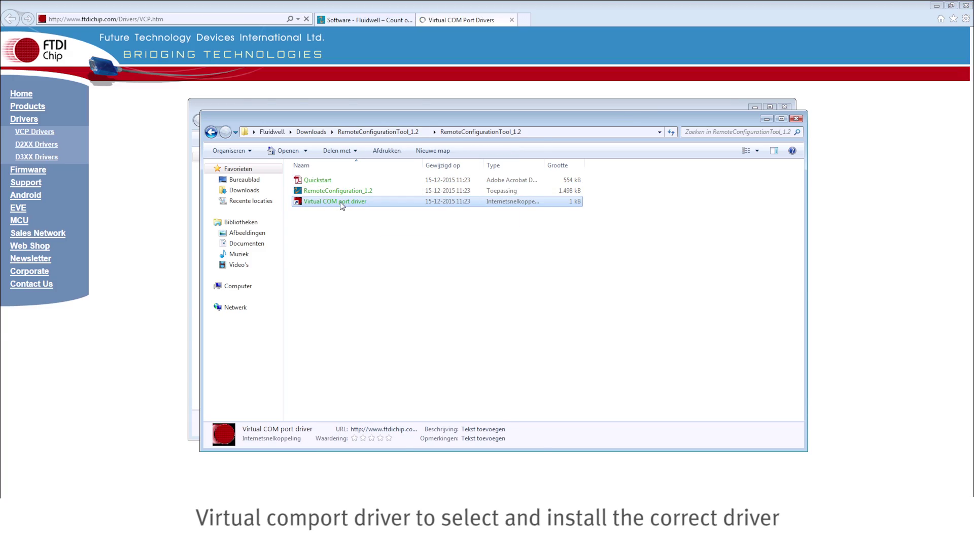
{"action": "left_click", "coordinate": [556, 47]}
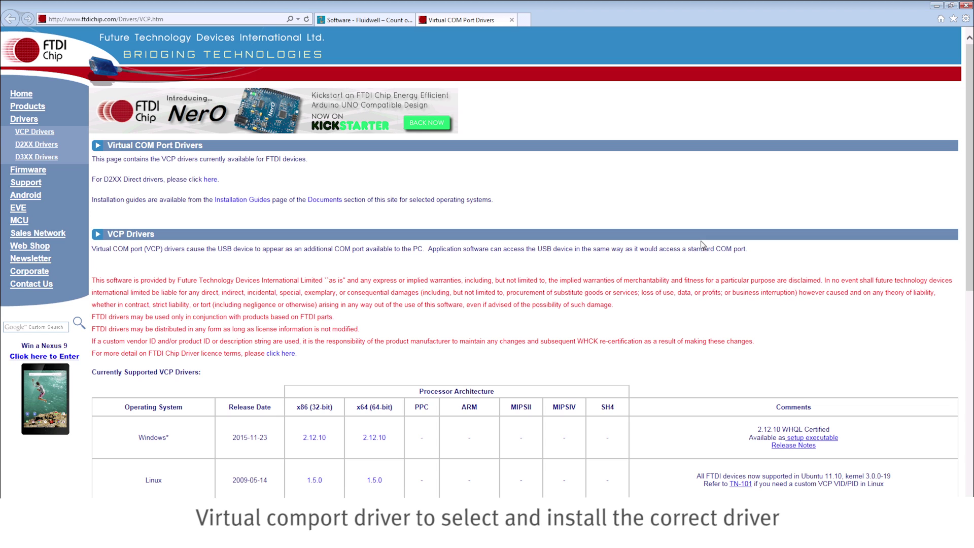
{"action": "left_click", "coordinate": [829, 443]}
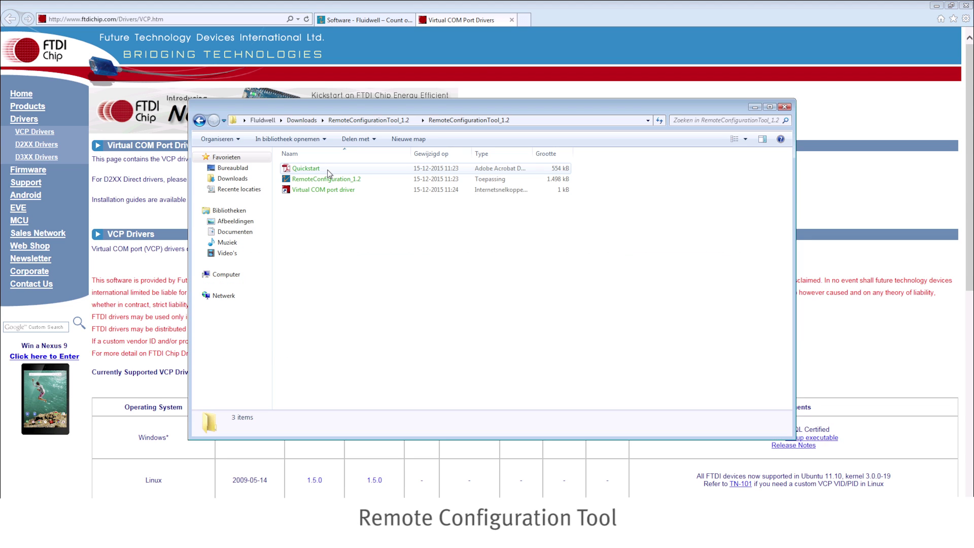
Launch RemoteConfiguration_1.2 past the security warning and set the communication port to COM12
{"action": "double_click", "coordinate": [328, 179]}
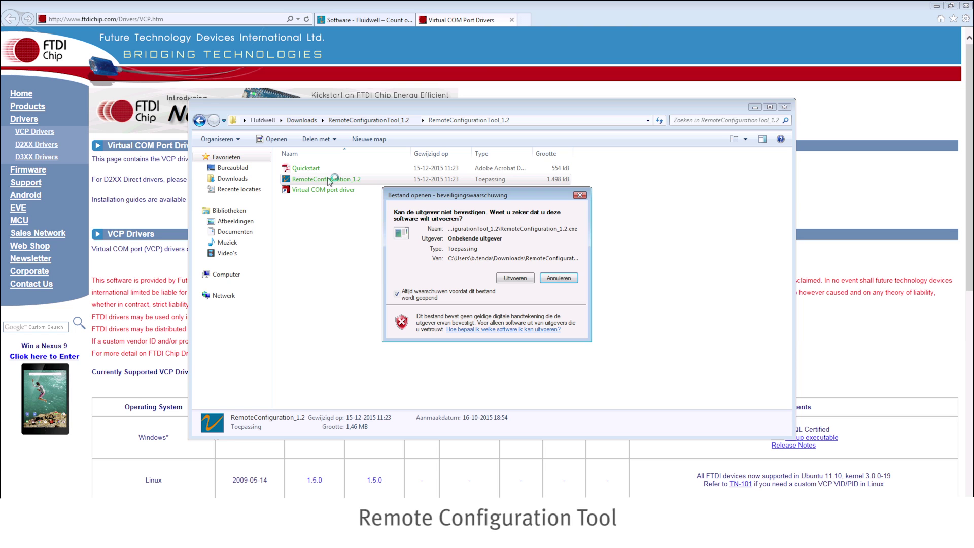
{"action": "left_click", "coordinate": [505, 280]}
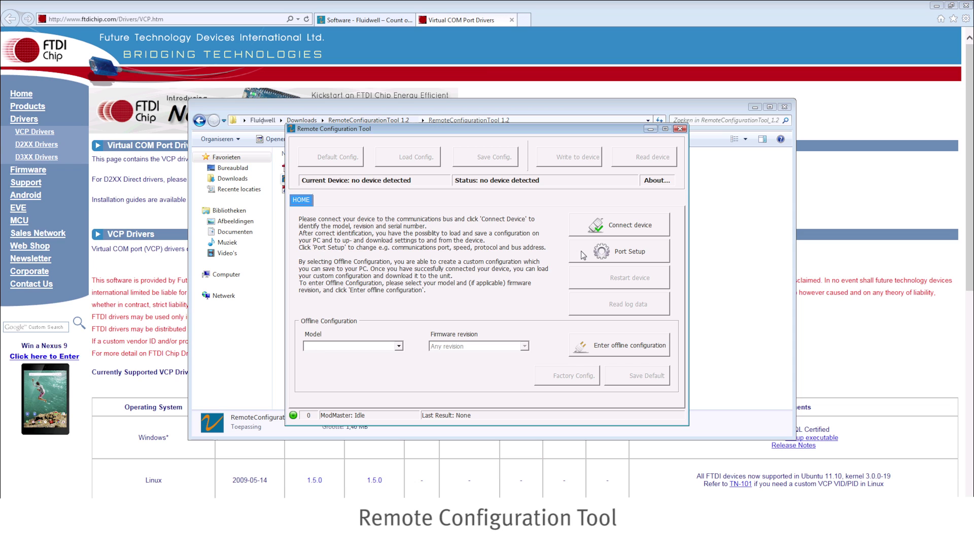
{"action": "left_click", "coordinate": [622, 252]}
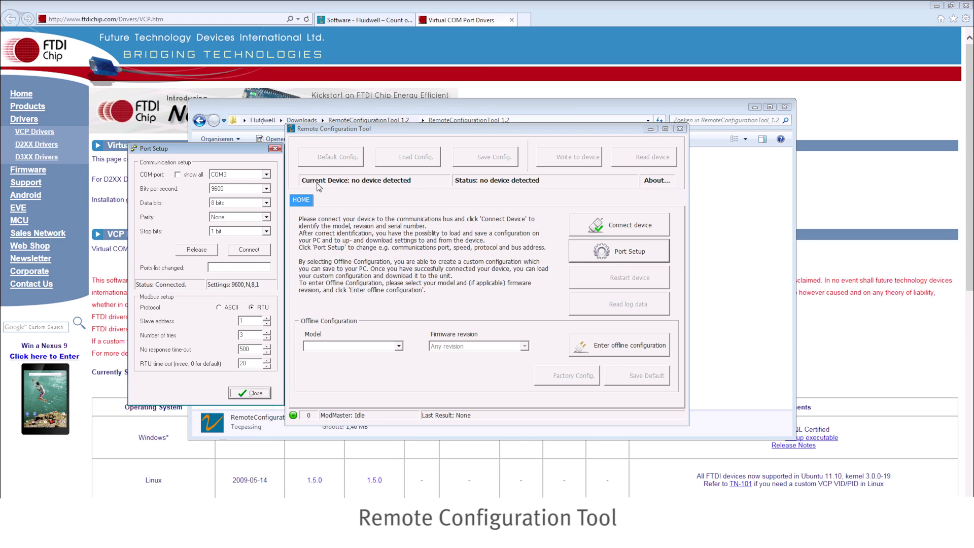
{"action": "left_click", "coordinate": [268, 174]}
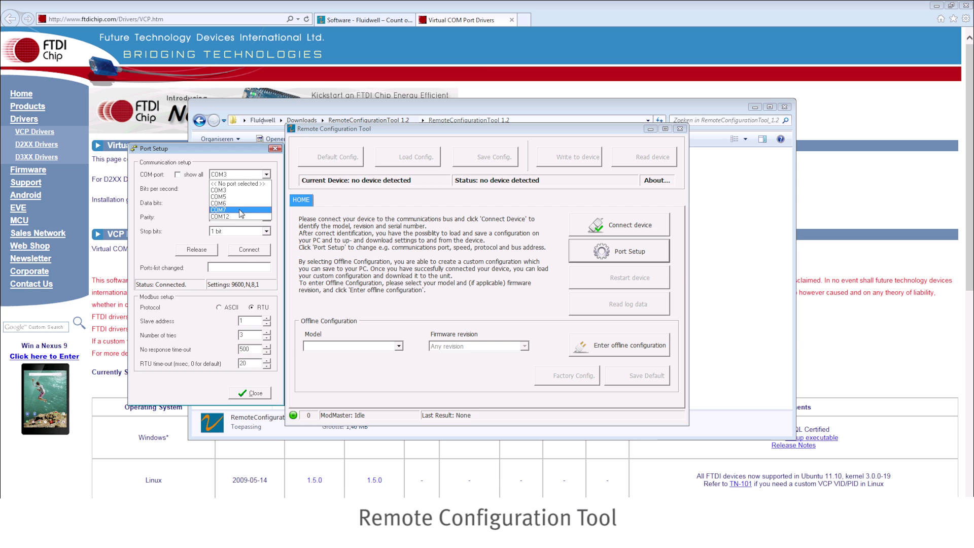
{"action": "left_click", "coordinate": [235, 217]}
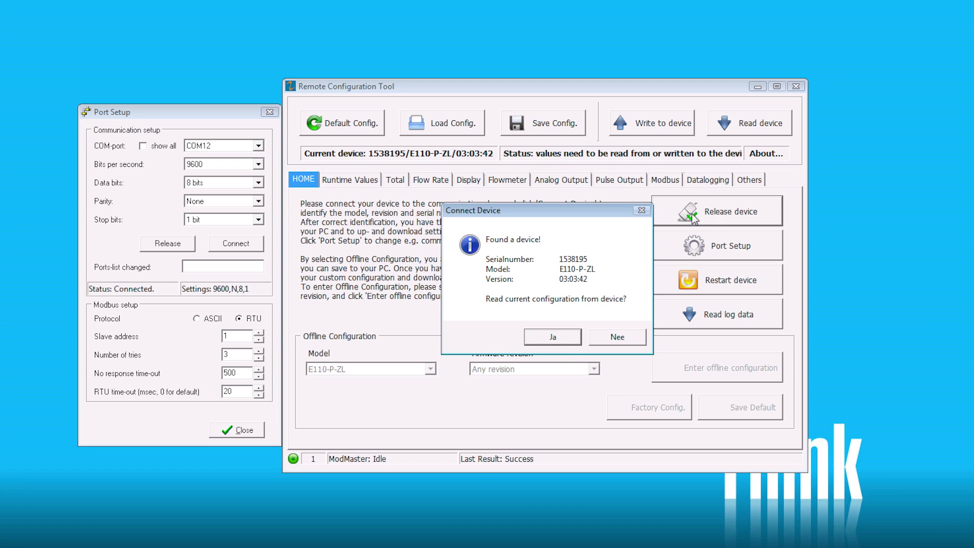
Read the configuration from the device and review the Total, Flow Rate and Display tabs
{"action": "left_click", "coordinate": [558, 343]}
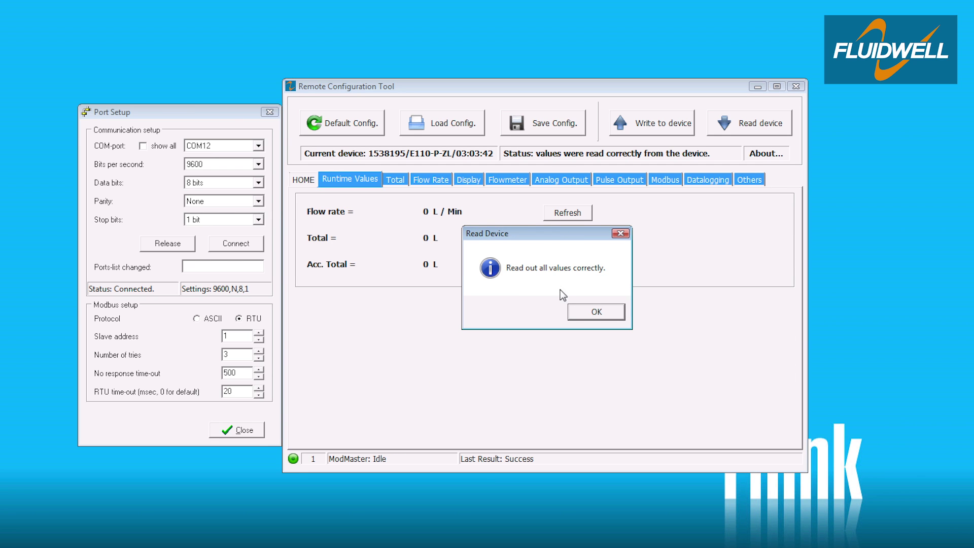
{"action": "left_click", "coordinate": [580, 312]}
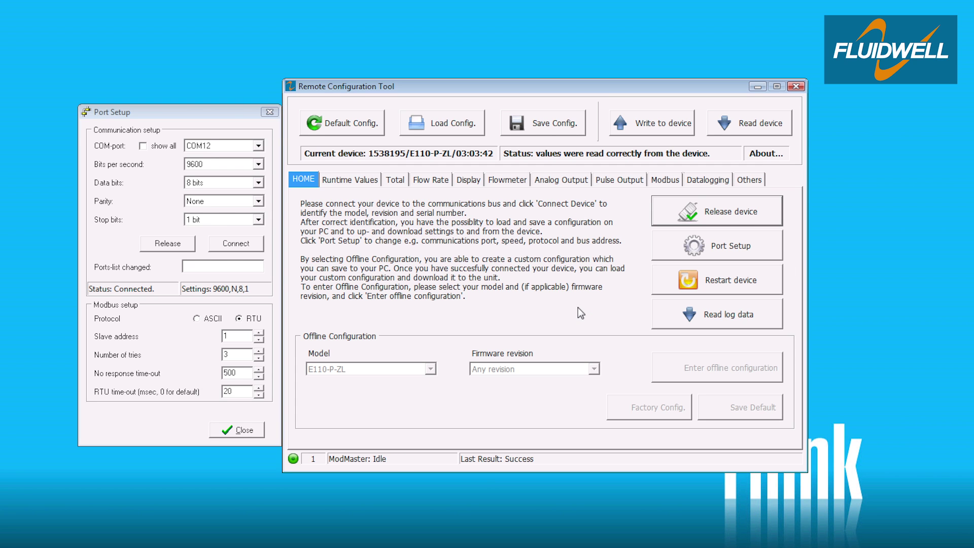
{"action": "left_click", "coordinate": [393, 182]}
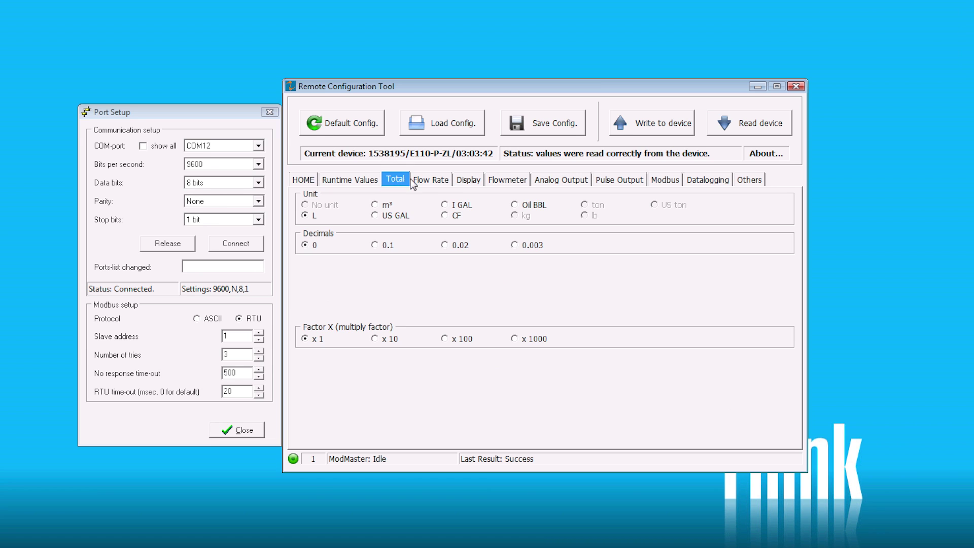
{"action": "left_click", "coordinate": [433, 183]}
{"action": "left_click", "coordinate": [462, 182]}
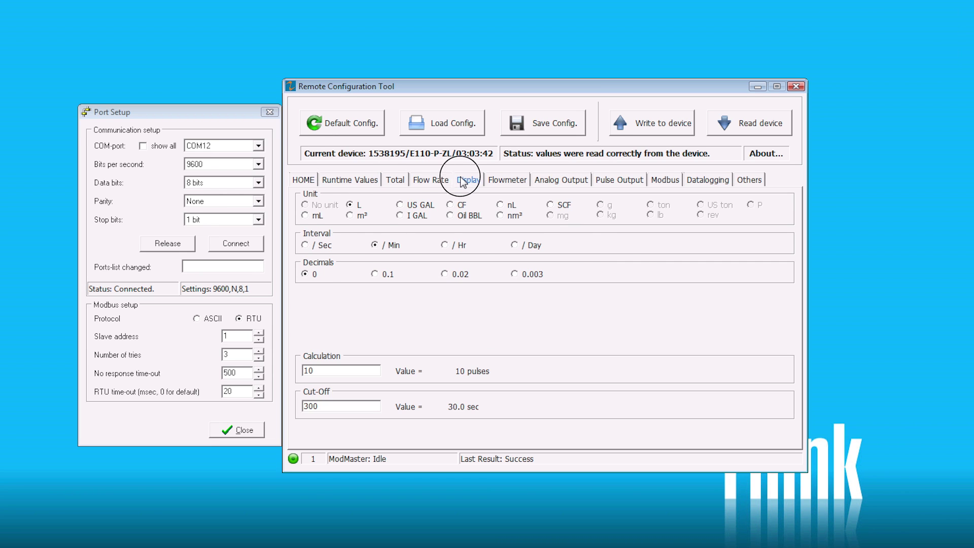
Review the Flowmeter, Analog Output, Pulse Output, Modbus, Datalogging and Others tabs
{"action": "left_click", "coordinate": [500, 179]}
{"action": "left_click", "coordinate": [560, 180]}
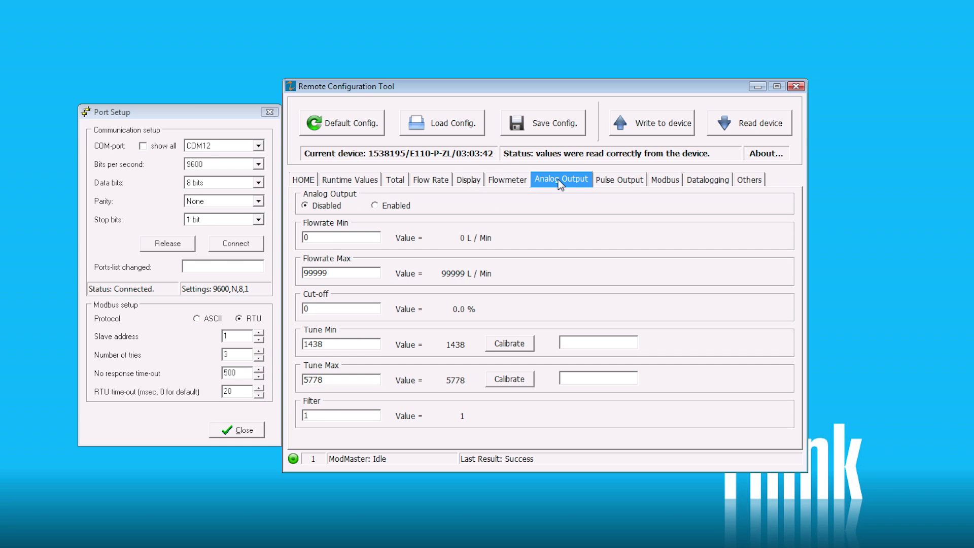
{"action": "left_click", "coordinate": [610, 180]}
{"action": "left_click", "coordinate": [664, 180]}
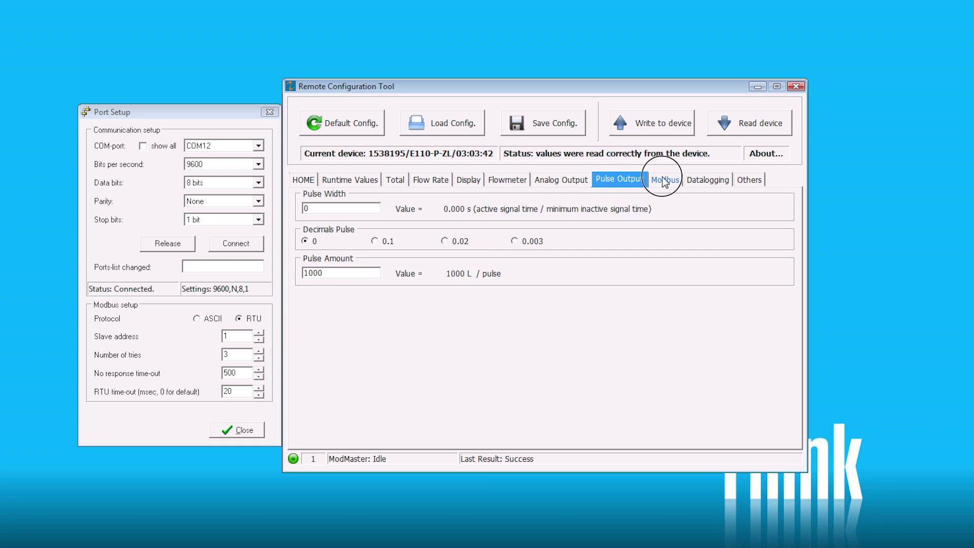
{"action": "left_click", "coordinate": [699, 181]}
{"action": "left_click", "coordinate": [749, 178]}
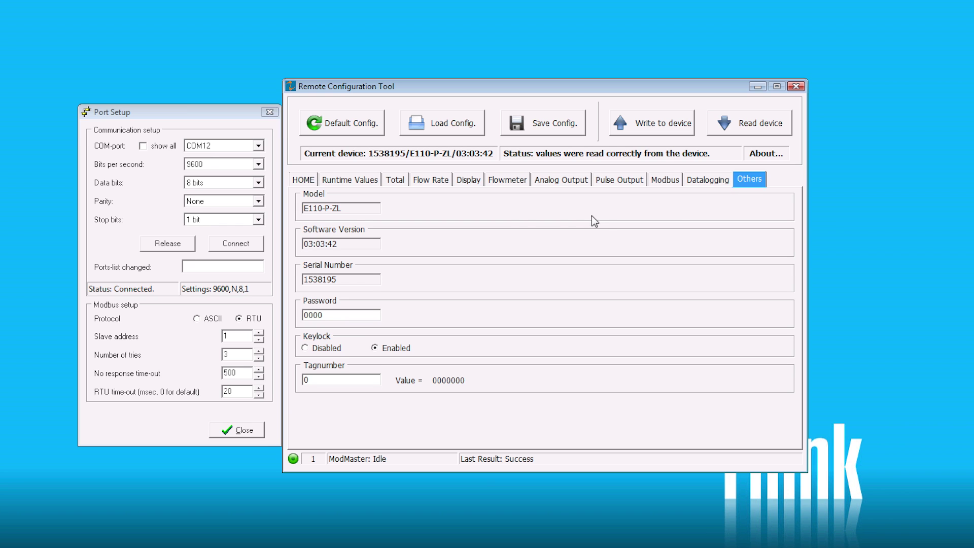
Change the flow rate unit to US GAL / Sec with 0.02 decimals and write it to the device
{"action": "left_click", "coordinate": [431, 180]}
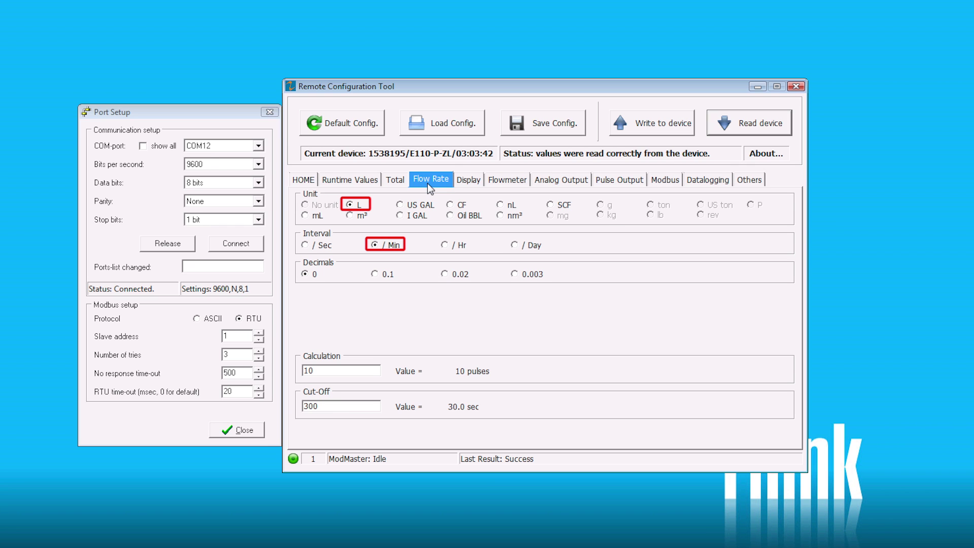
{"action": "left_click", "coordinate": [400, 206]}
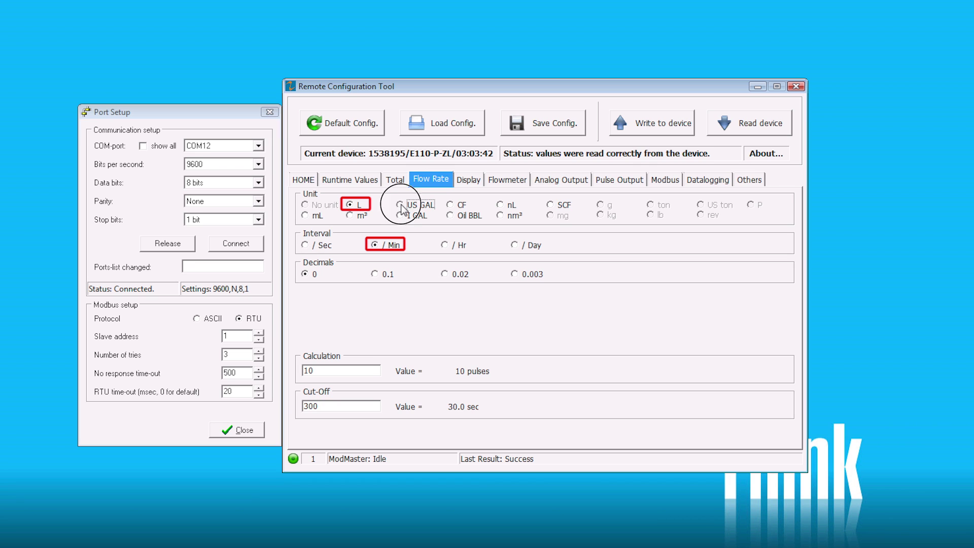
{"action": "left_click", "coordinate": [305, 246]}
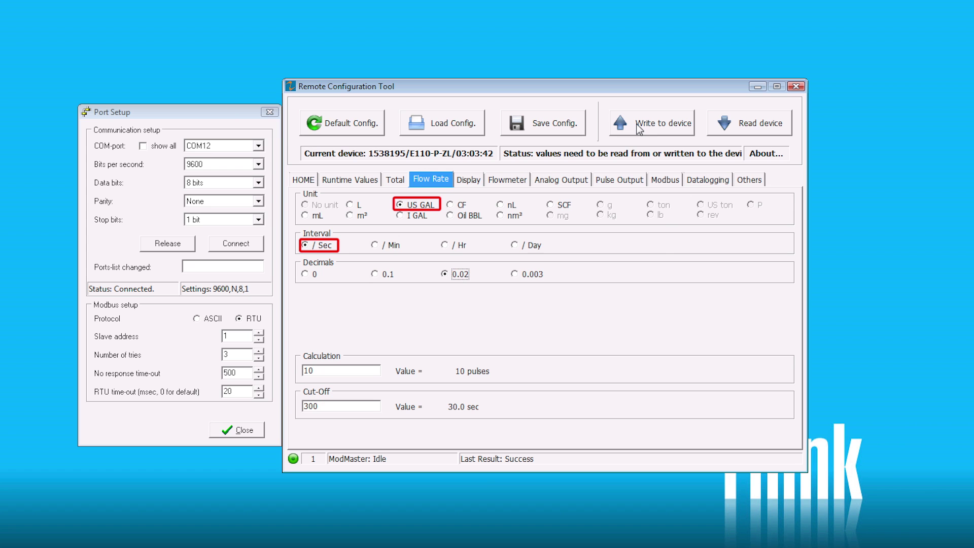
{"action": "left_click", "coordinate": [639, 130]}
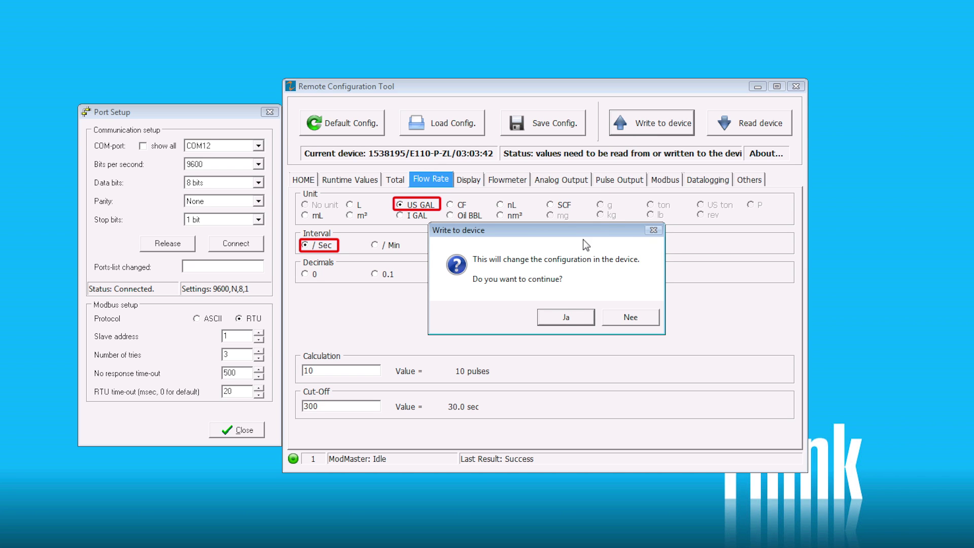
{"action": "left_click", "coordinate": [564, 320]}
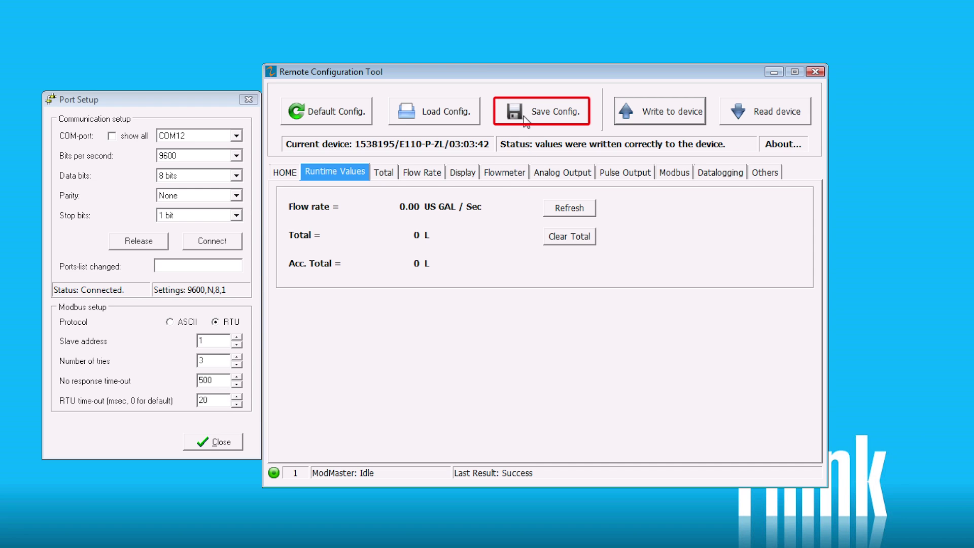
Save the configuration as s-n1538195.fwc on the desktop
{"action": "left_click", "coordinate": [525, 122]}
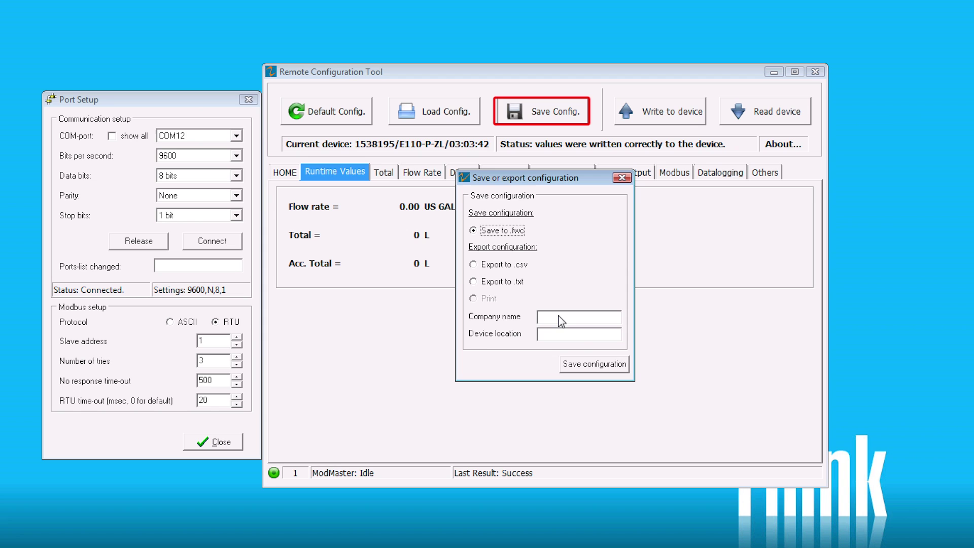
{"action": "left_click", "coordinate": [590, 365]}
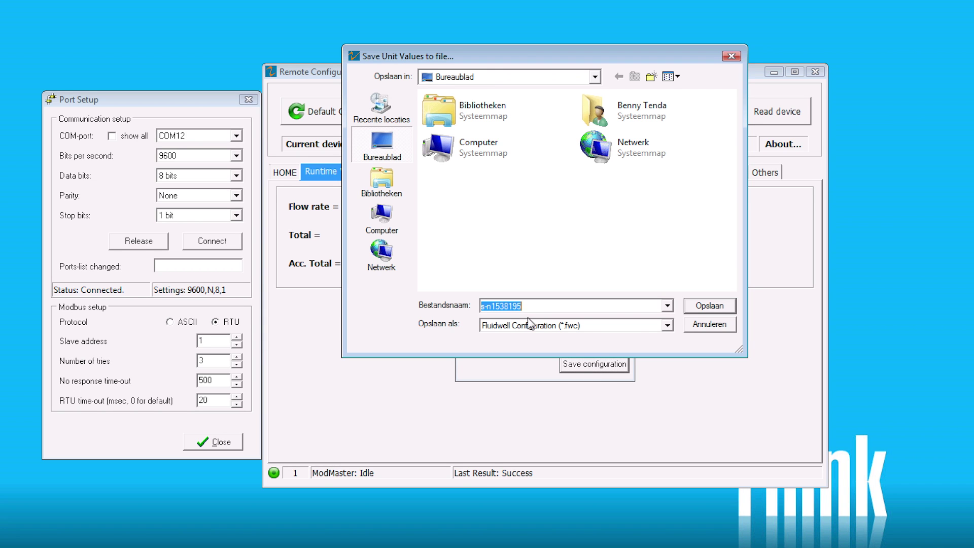
{"action": "left_click", "coordinate": [709, 306]}
{"action": "left_click", "coordinate": [565, 302]}
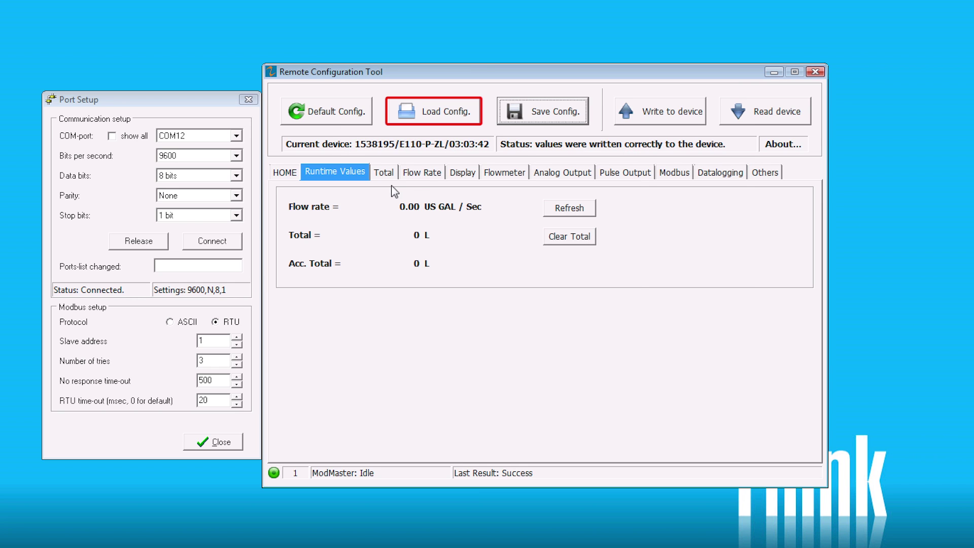
Load the configuration back from s-n1538195.fwc
{"action": "left_click", "coordinate": [430, 113]}
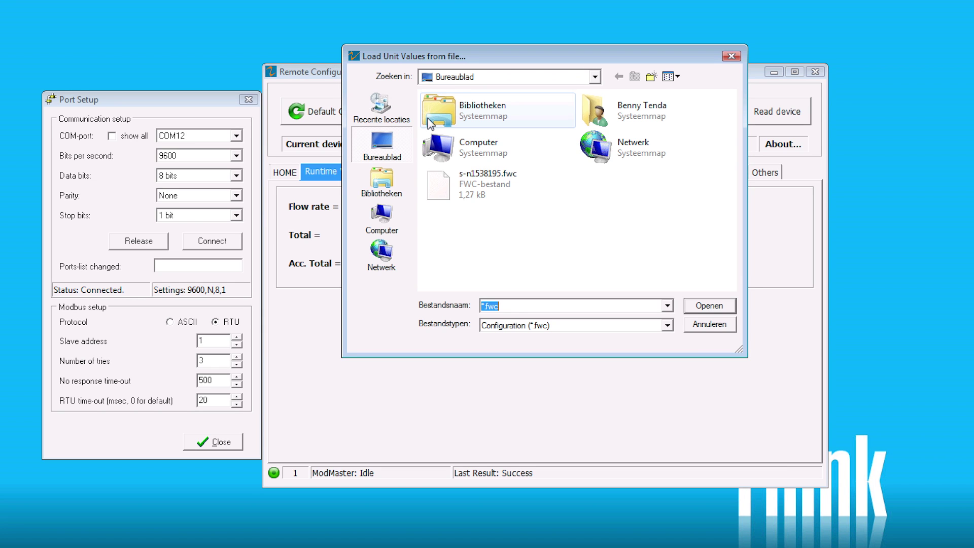
{"action": "left_click", "coordinate": [473, 187]}
{"action": "left_click", "coordinate": [707, 306]}
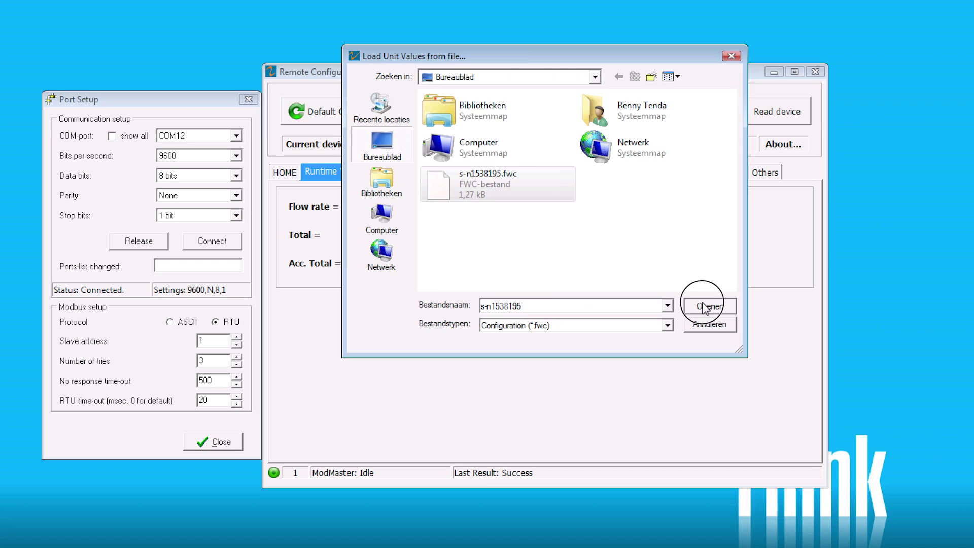
{"action": "left_click", "coordinate": [547, 296]}
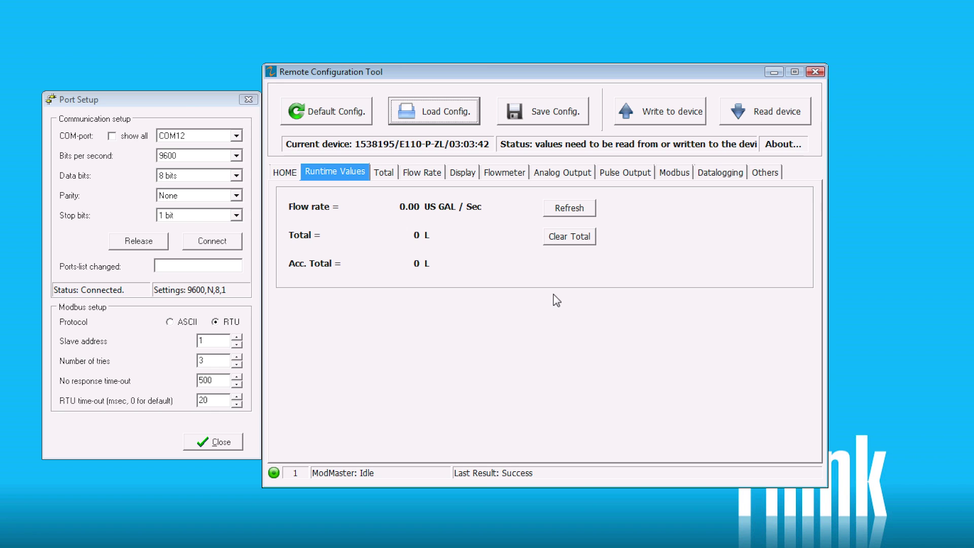
Read the 40-record Events log from the device and save it as a comma-separated file
{"action": "left_click", "coordinate": [285, 173]}
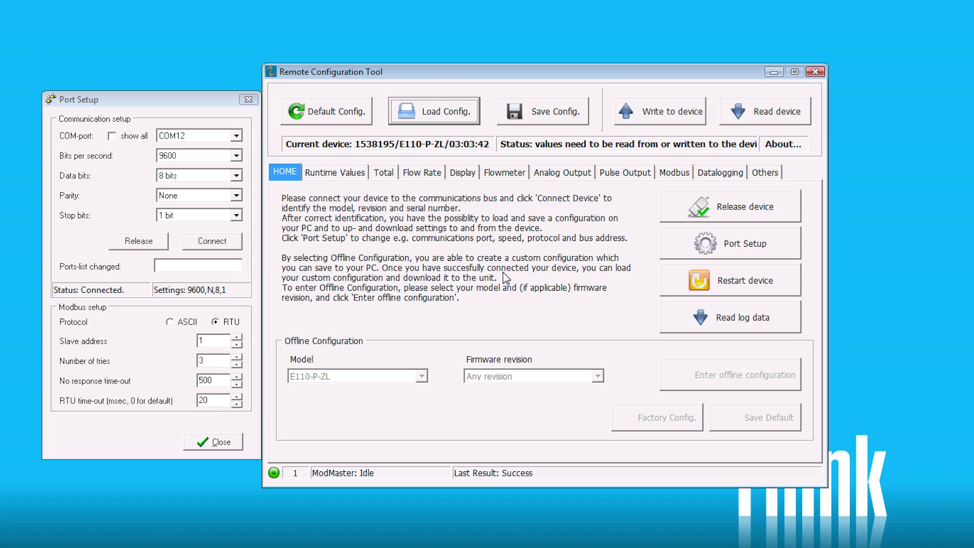
{"action": "left_click", "coordinate": [729, 321]}
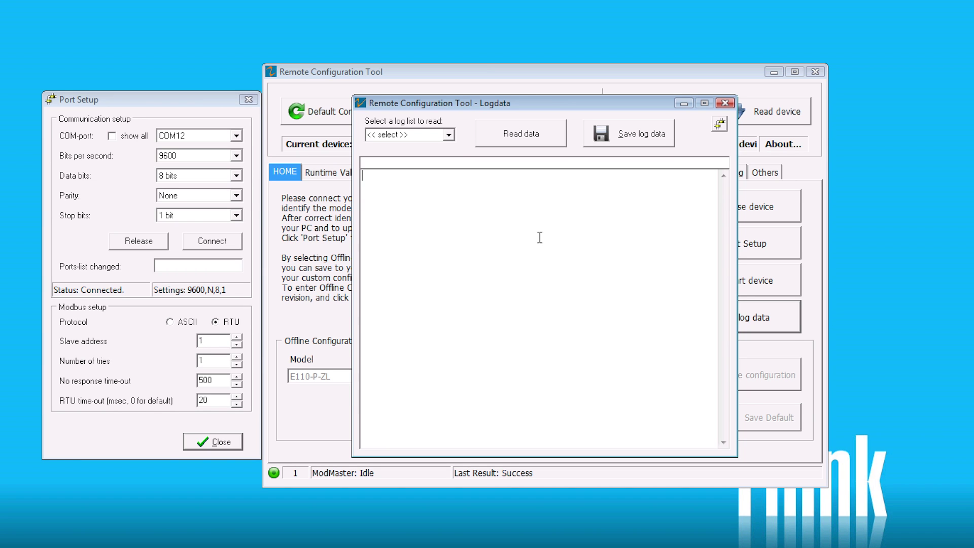
{"action": "left_click", "coordinate": [449, 135]}
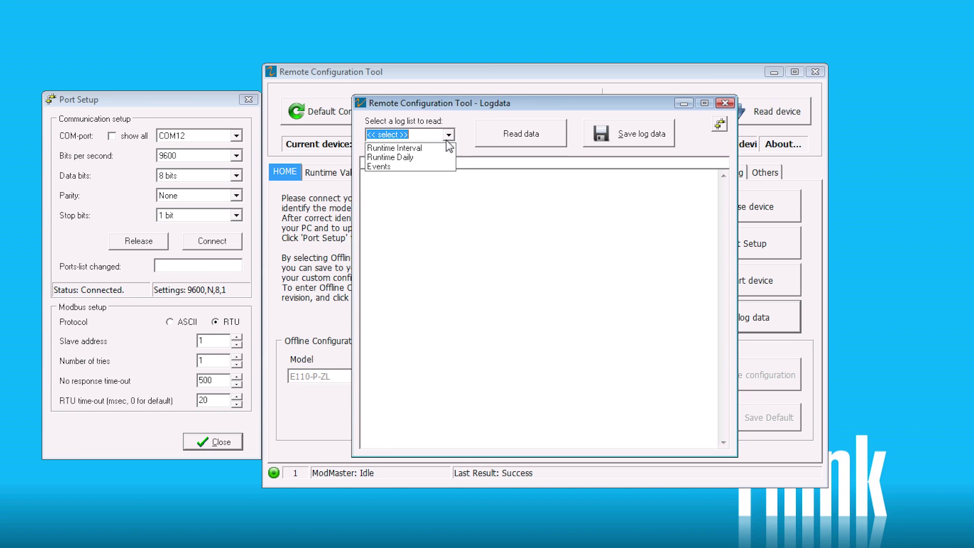
{"action": "left_click", "coordinate": [434, 166]}
{"action": "left_click", "coordinate": [516, 136]}
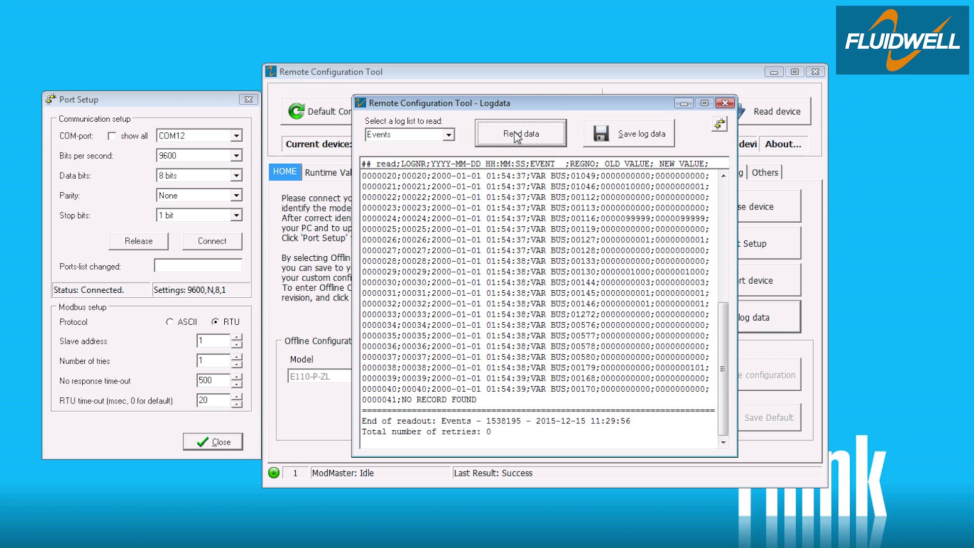
{"action": "left_click", "coordinate": [628, 137]}
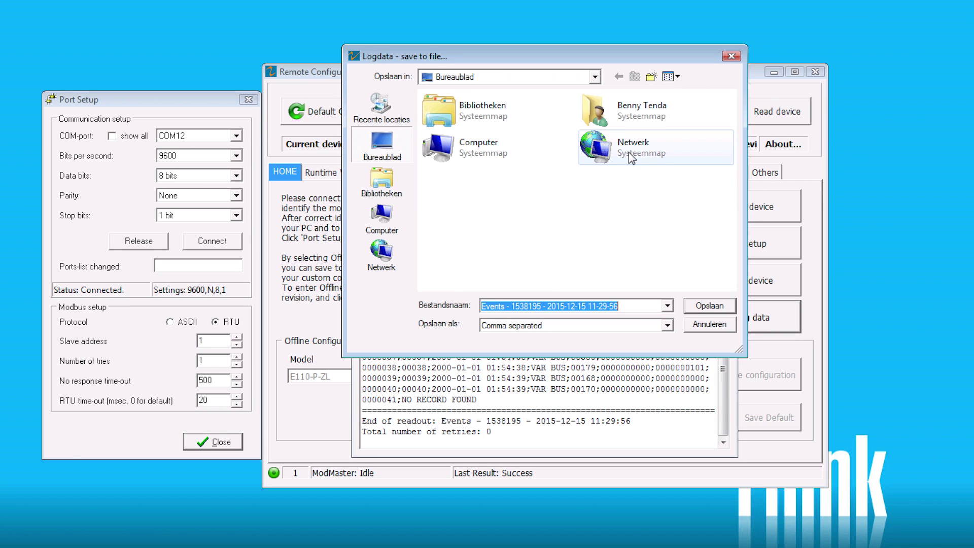